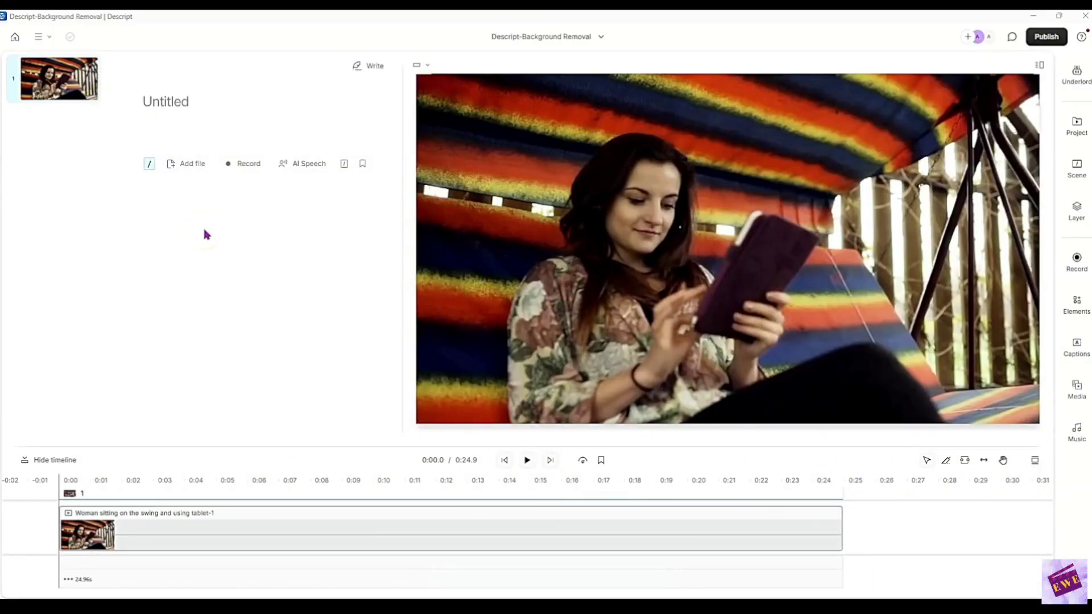
# Step: Select the 'Woman sitting on the swing and using tablet-1' clip on the canvas and timeline
pyautogui.click(817, 267)
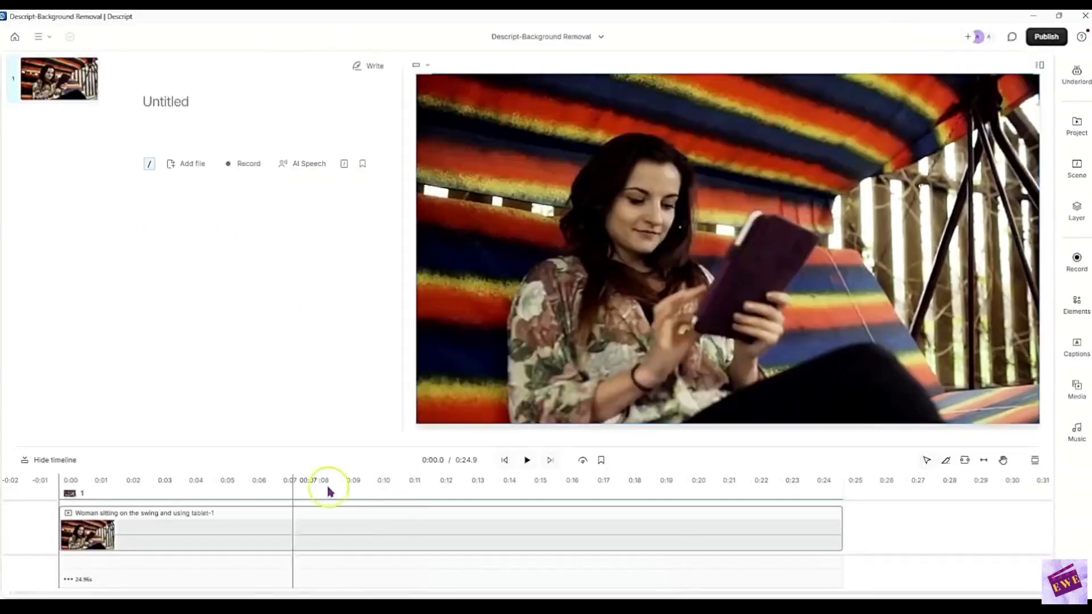
pyautogui.click(108, 523)
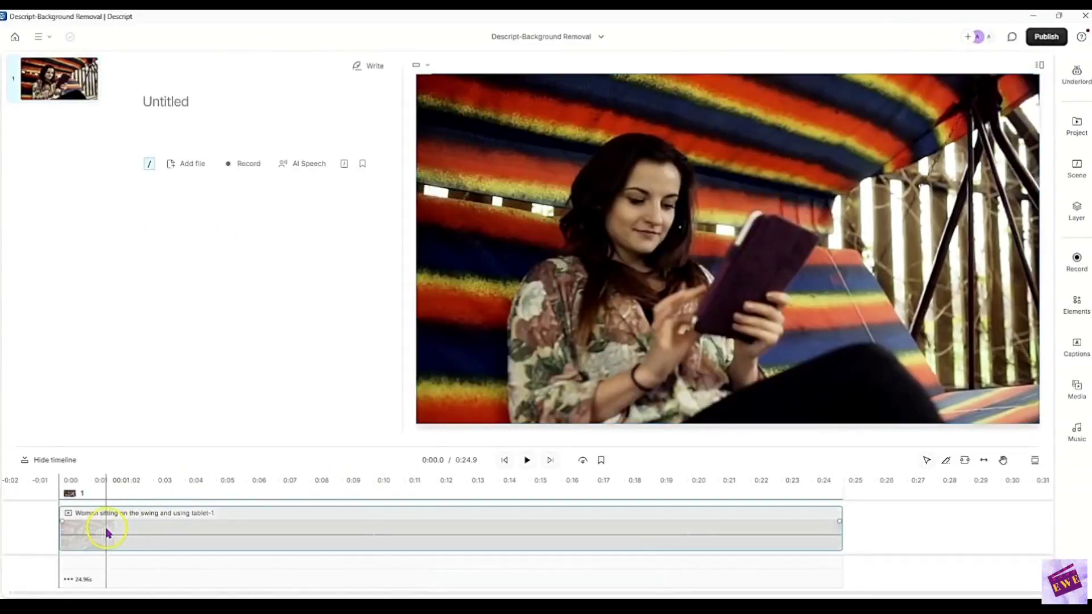
pyautogui.click(107, 530)
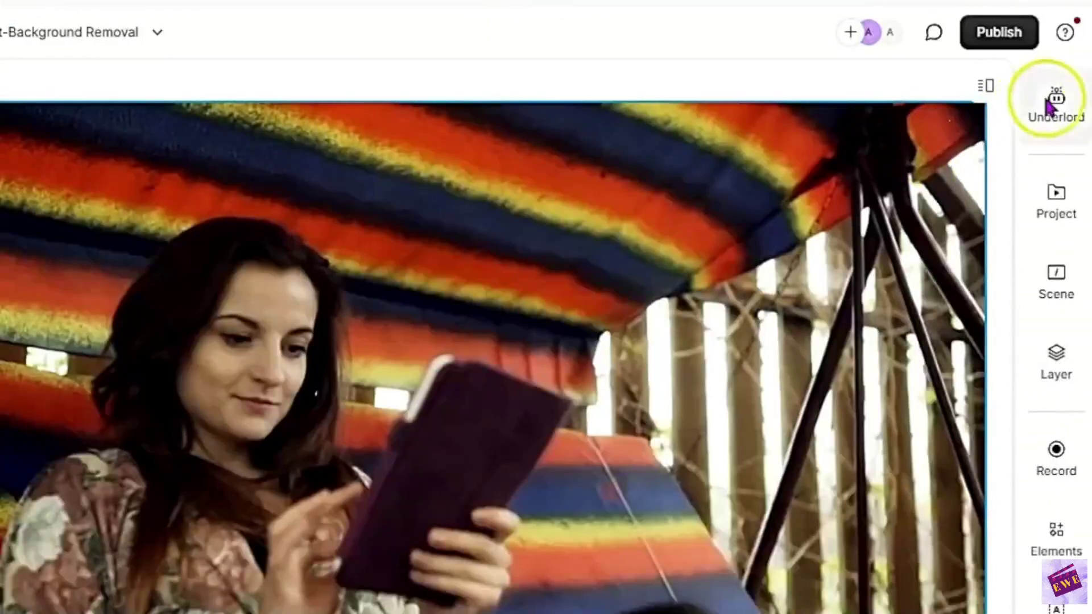
# Step: Apply Underlord's Green screen effect to remove the striped swing background
pyautogui.click(1078, 72)
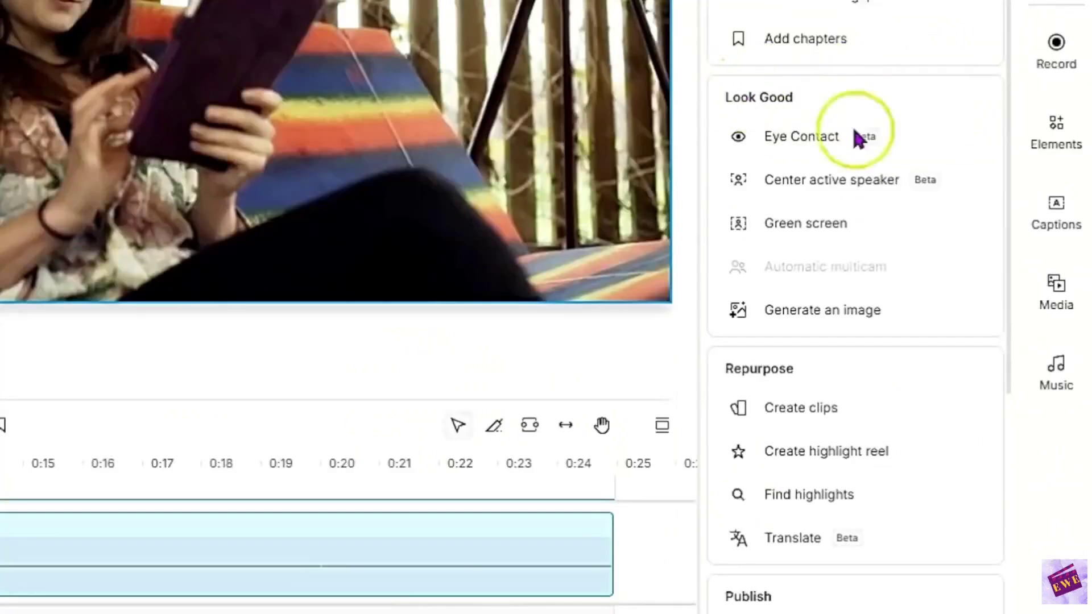
pyautogui.moveTo(797, 220)
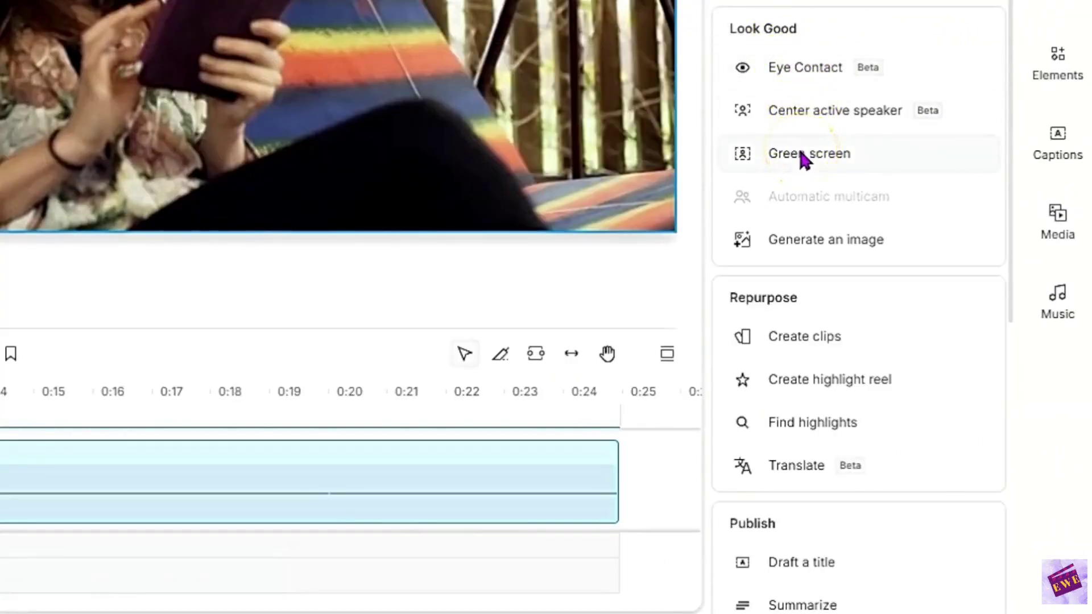
pyautogui.moveTo(801, 153)
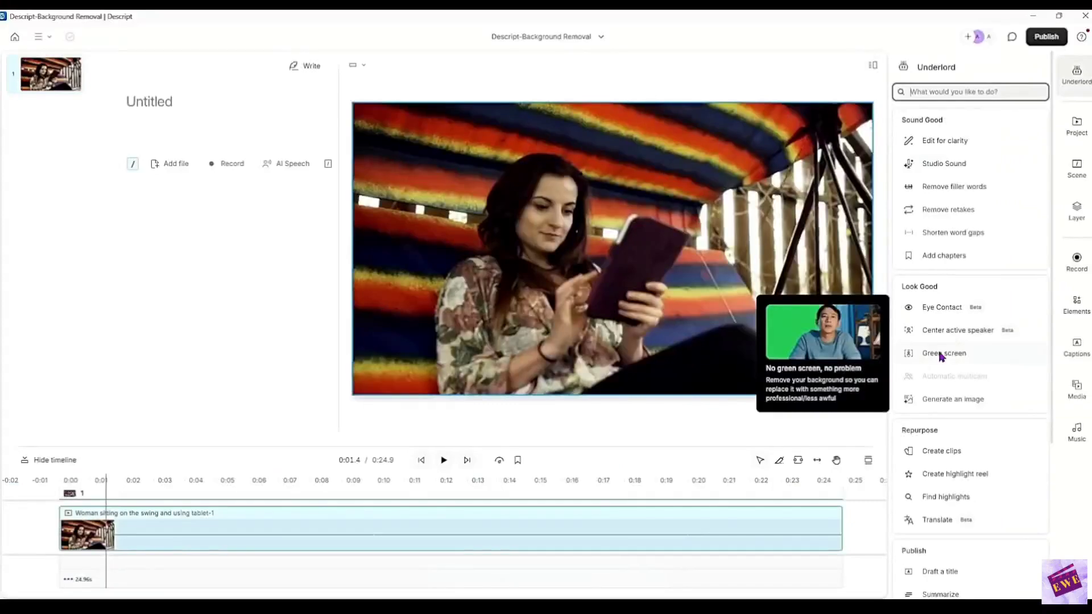
pyautogui.click(941, 354)
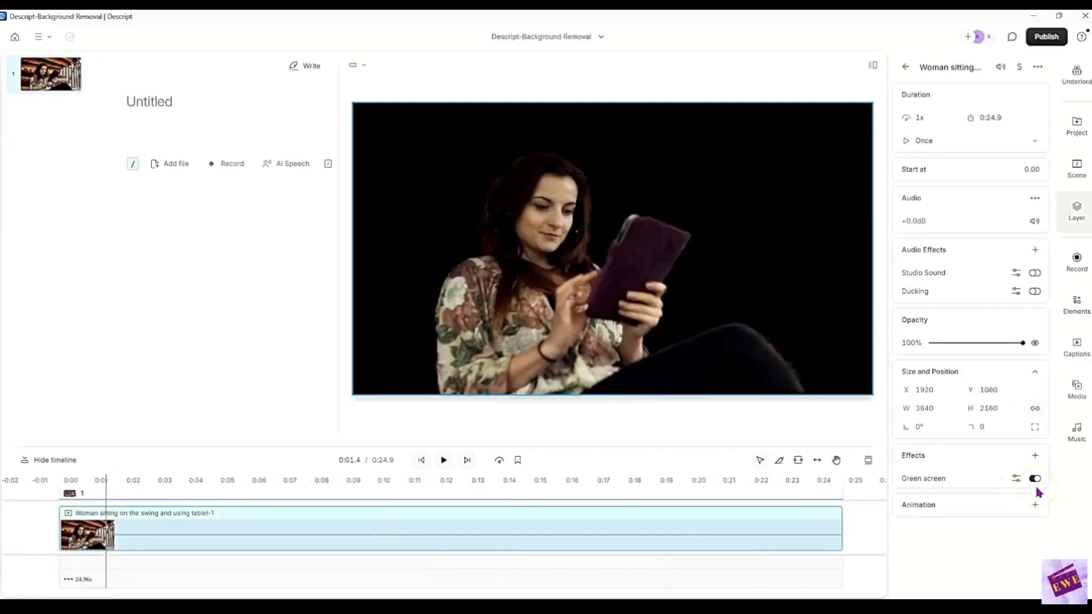
pyautogui.click(1035, 479)
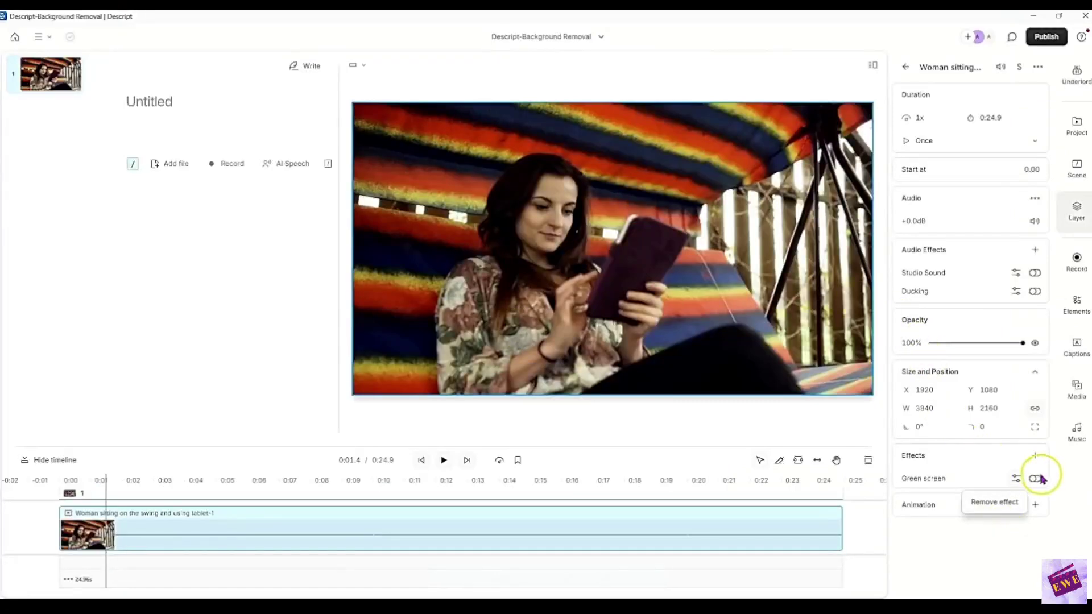
pyautogui.click(1034, 479)
pyautogui.click(528, 257)
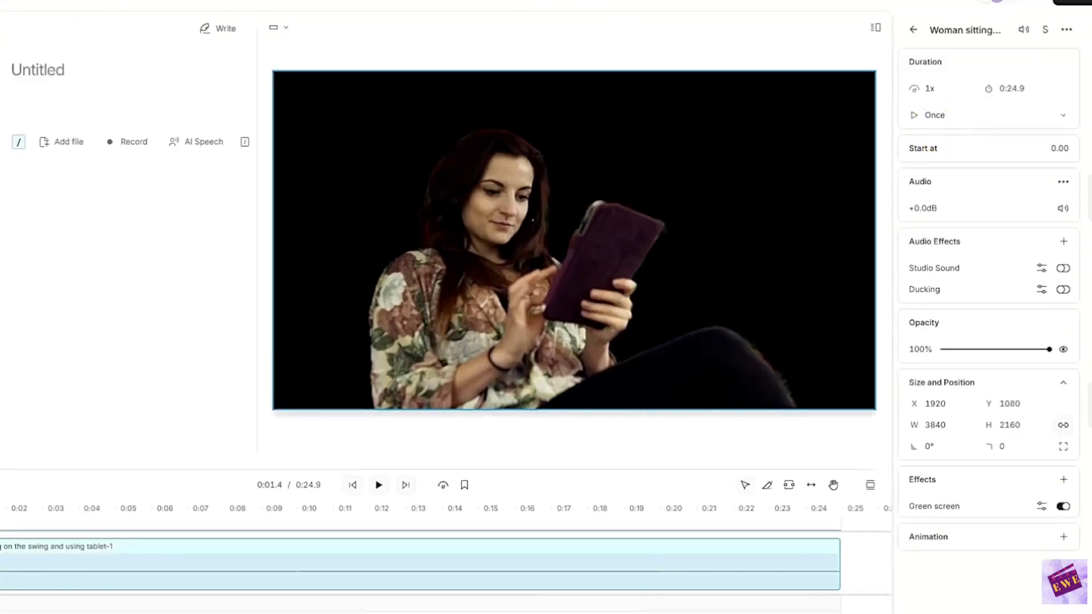
# Step: Browse the Media library's Backgrounds, then focus the Search media field
pyautogui.click(913, 30)
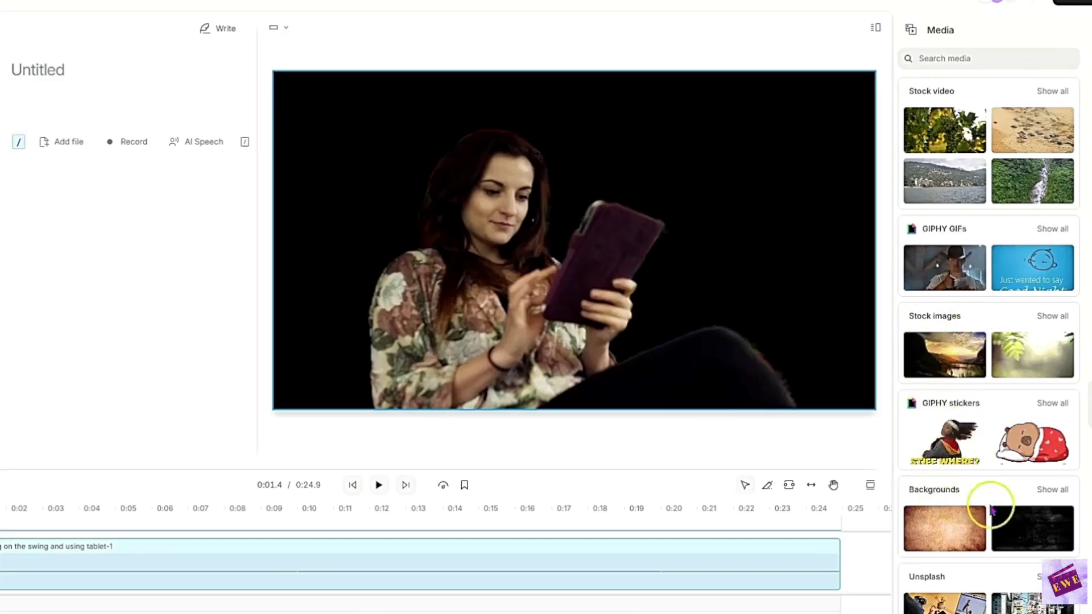
pyautogui.click(1053, 488)
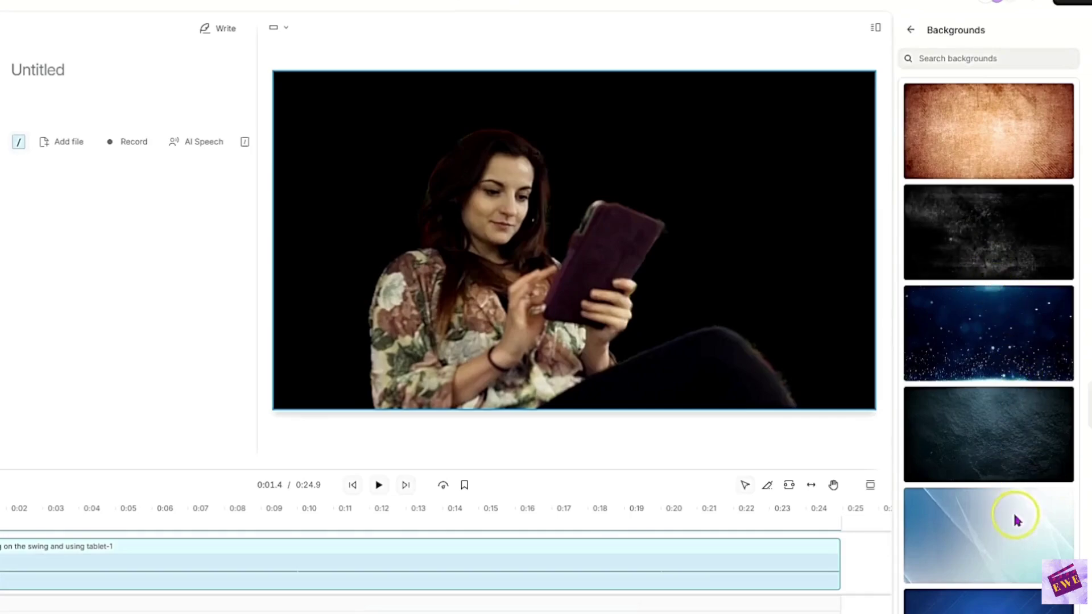
pyautogui.scroll(-3, 1016, 519)
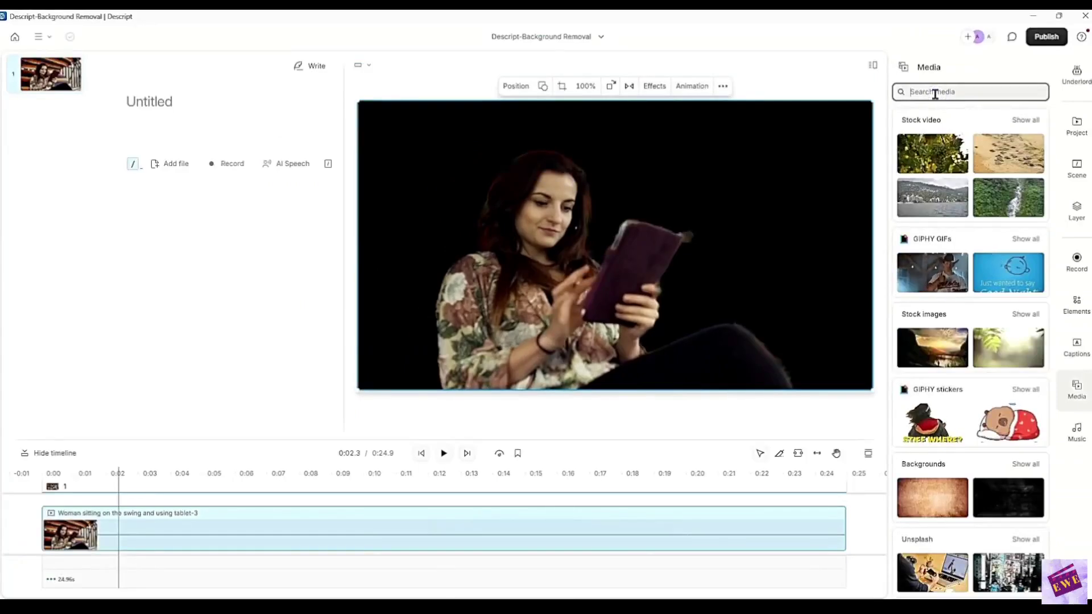
pyautogui.click(934, 95)
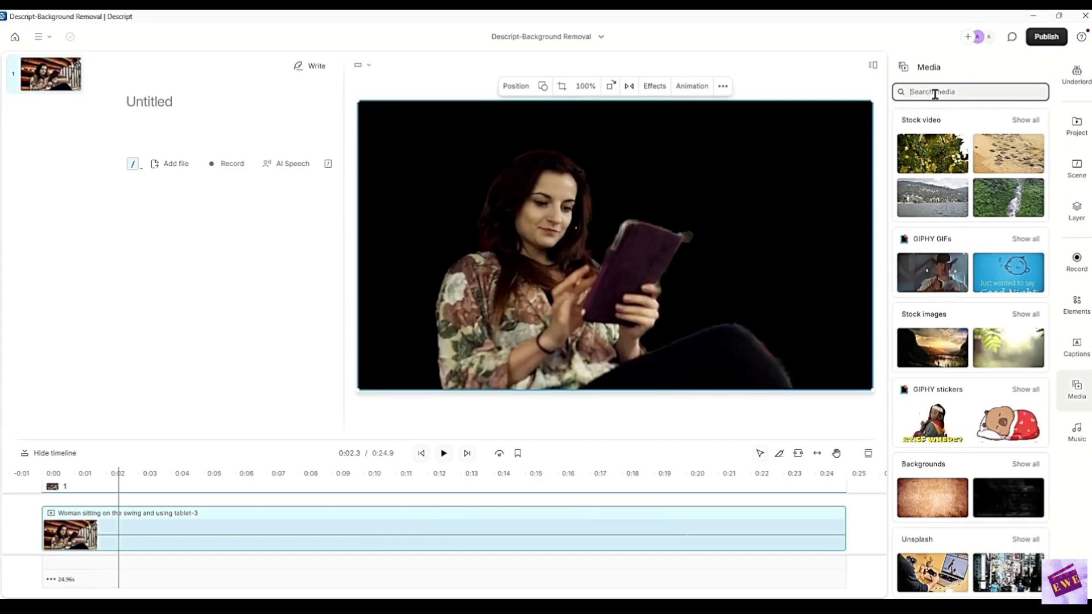
# Step: Search stock video for 'house window' and add the evening sea window clip
pyautogui.write('house window')
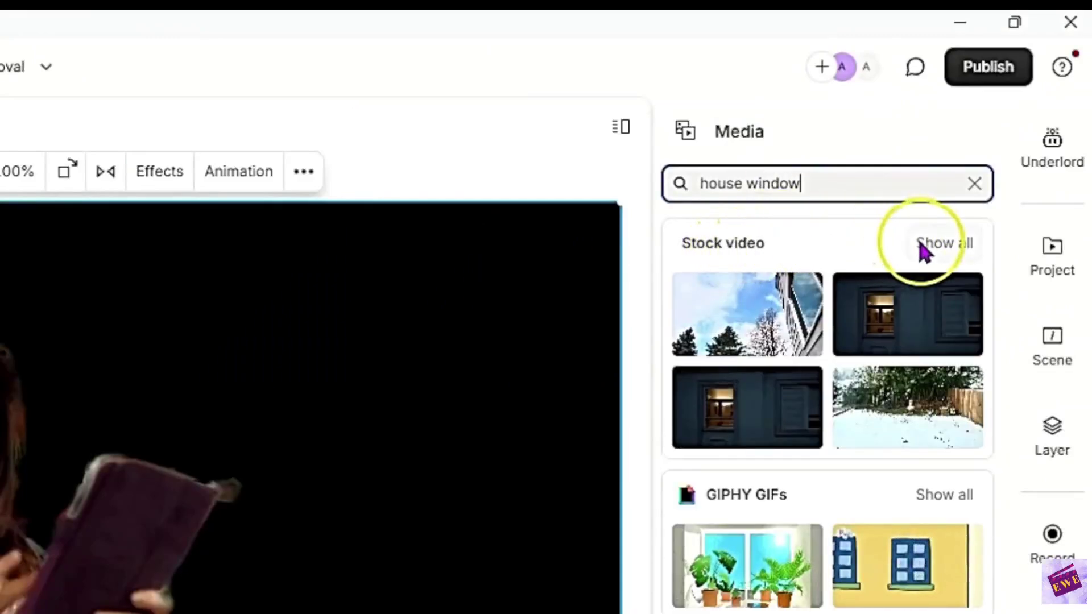
pyautogui.click(937, 245)
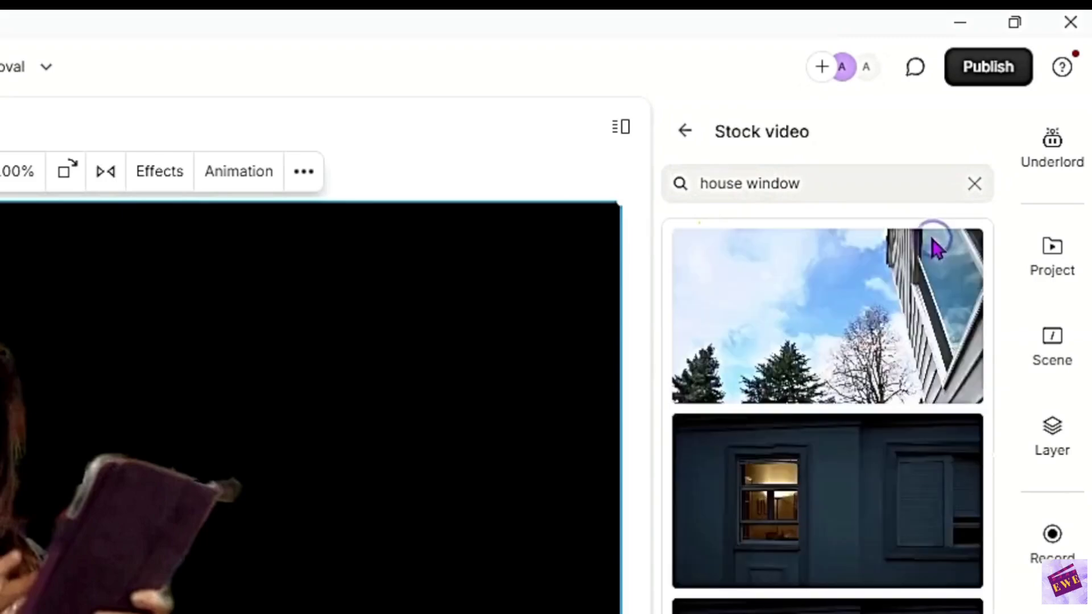
pyautogui.scroll(-5, 817, 485)
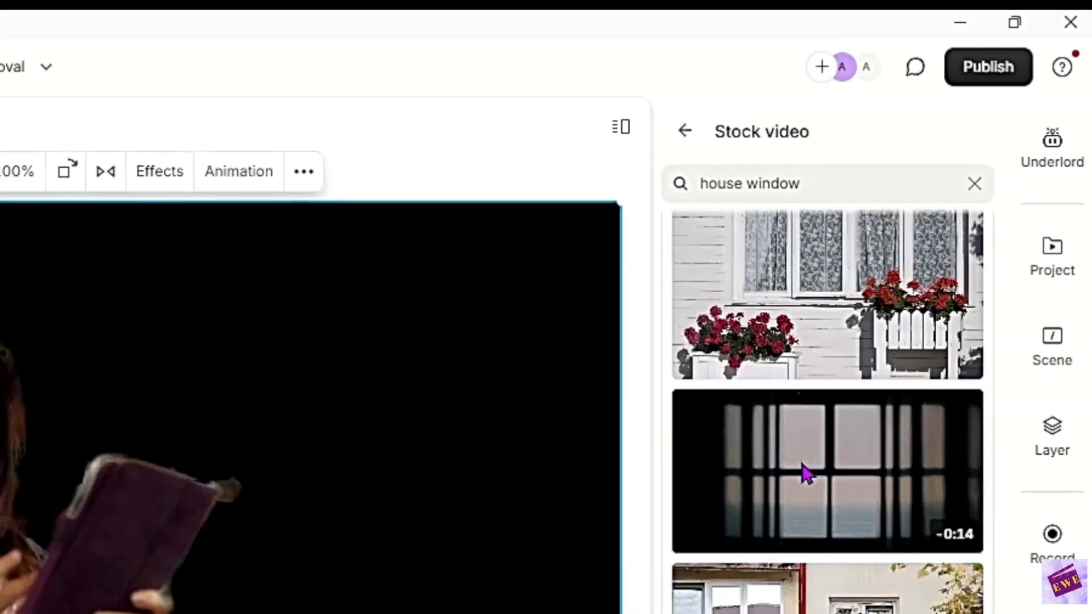
pyautogui.click(806, 473)
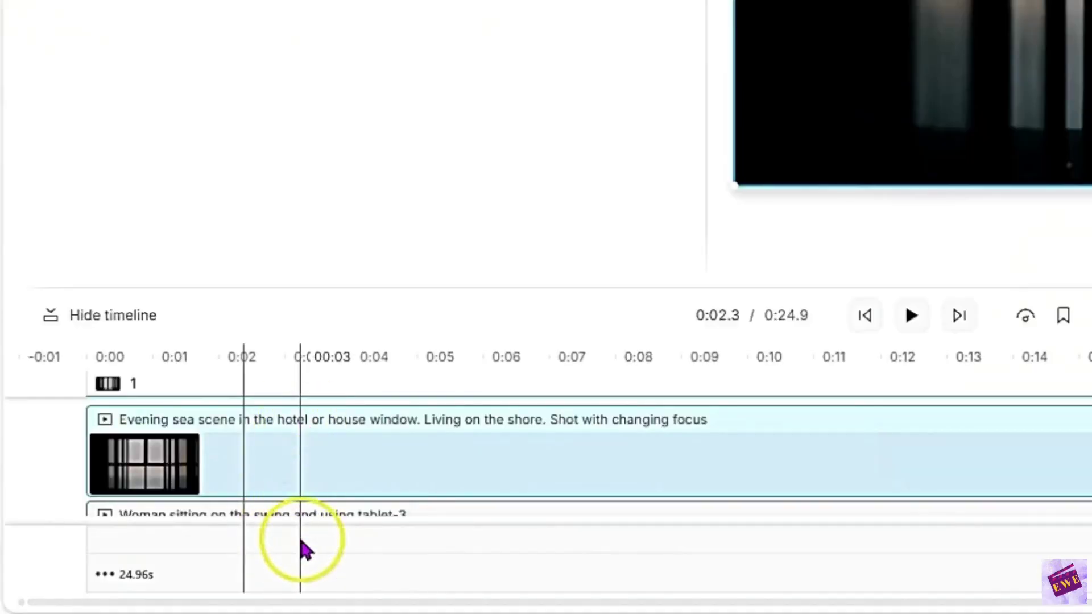
# Step: Bring the woman layer to the front, over the window clip
pyautogui.rightClick(731, 297)
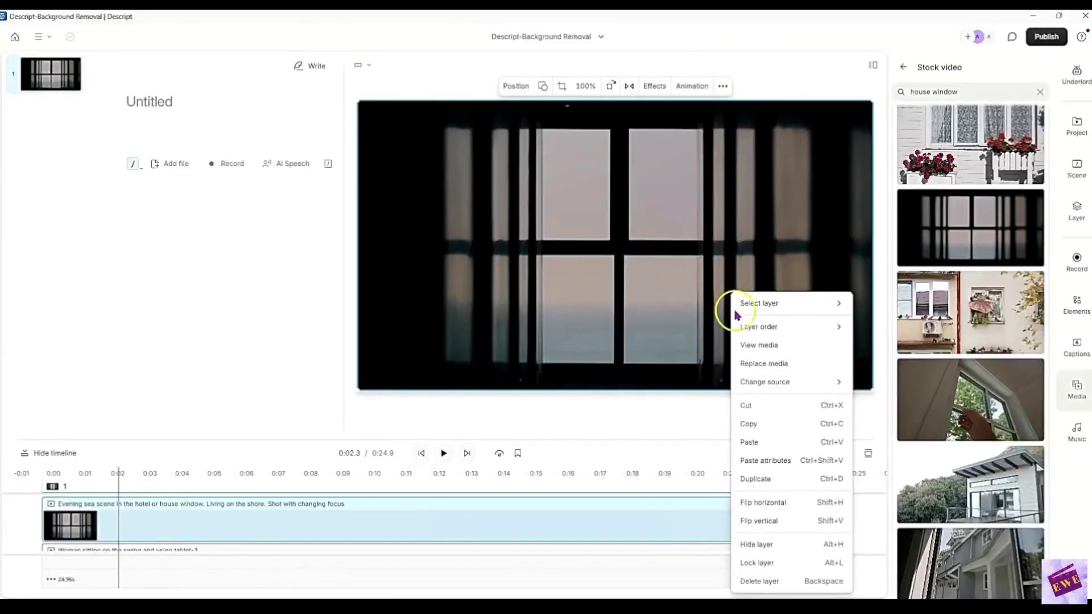
pyautogui.moveTo(742, 325)
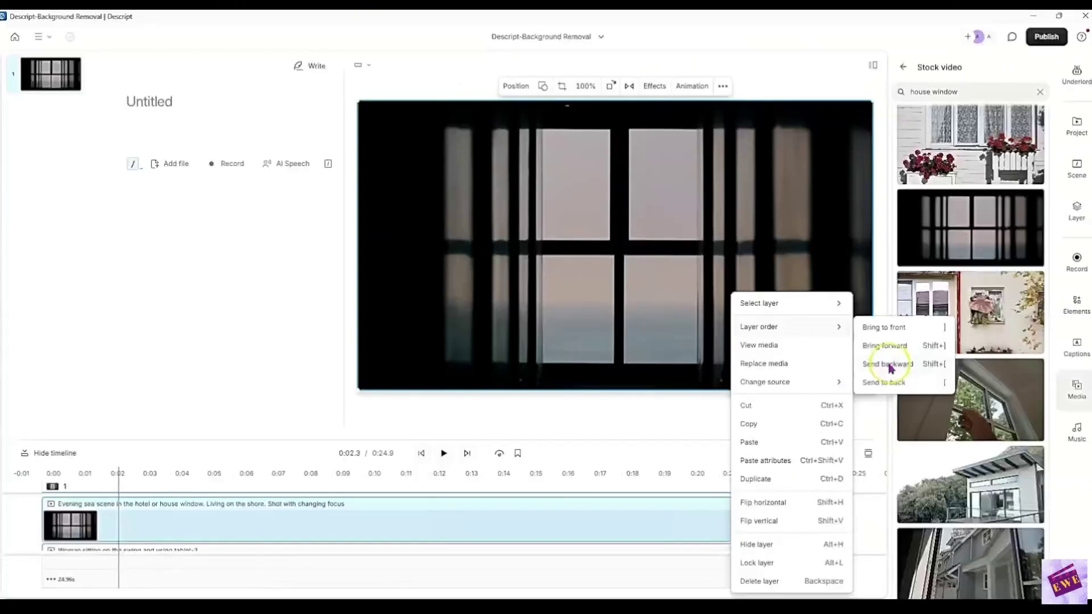
pyautogui.click(718, 178)
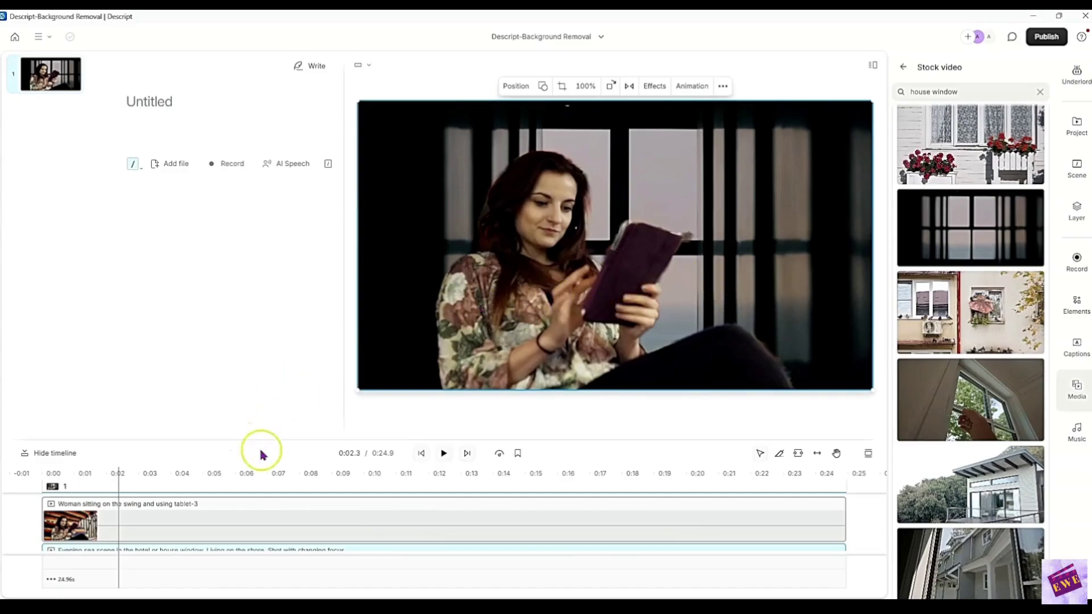
# Step: Play and pause the composite to check the new background
pyautogui.click(443, 453)
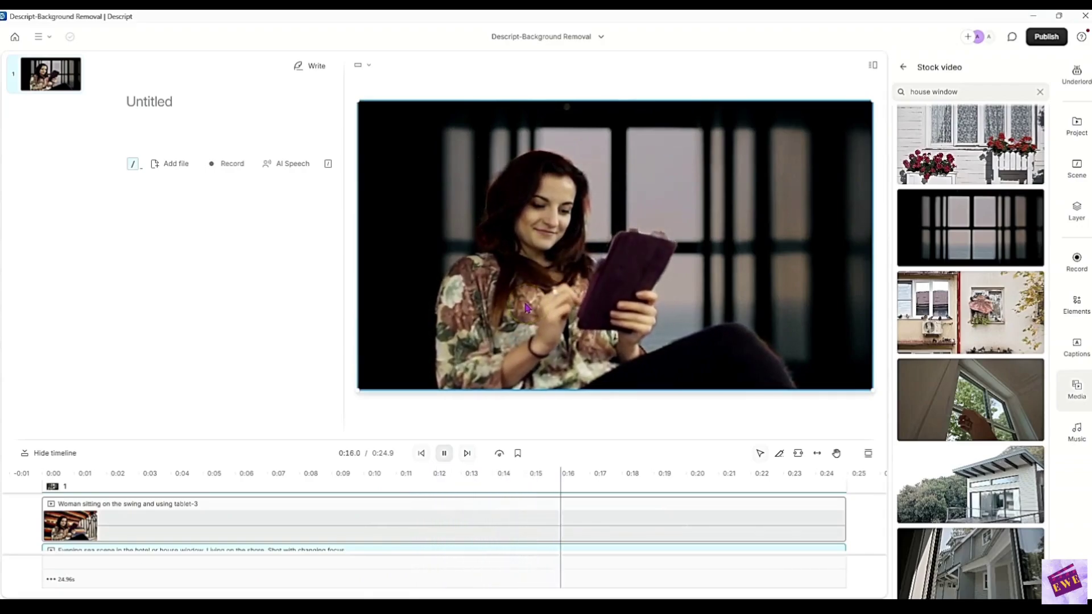
pyautogui.click(444, 453)
pyautogui.scroll(-5, 995, 392)
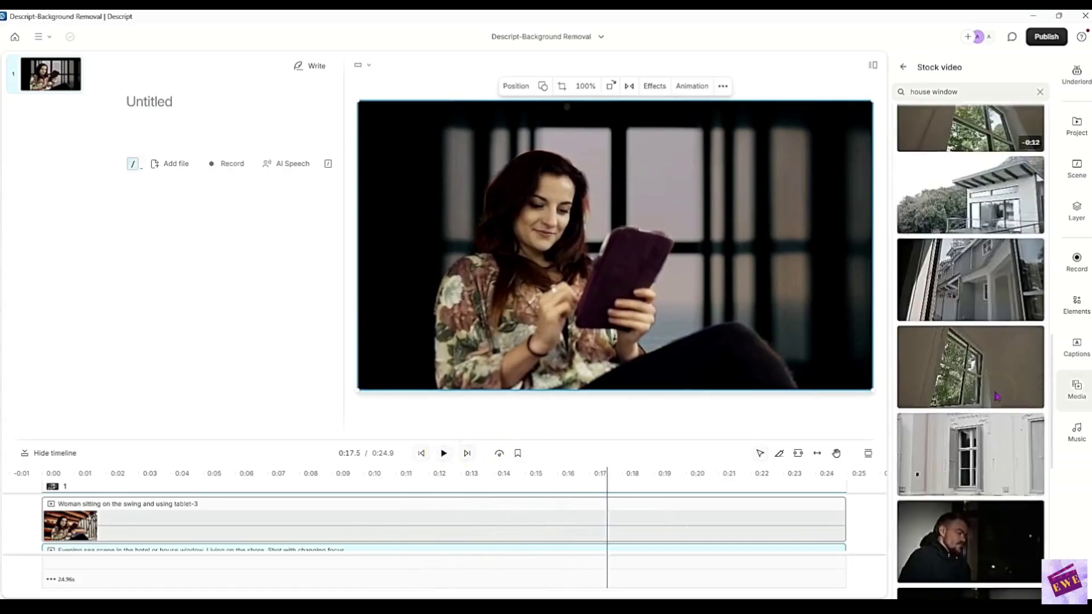
pyautogui.scroll(-2, 997, 396)
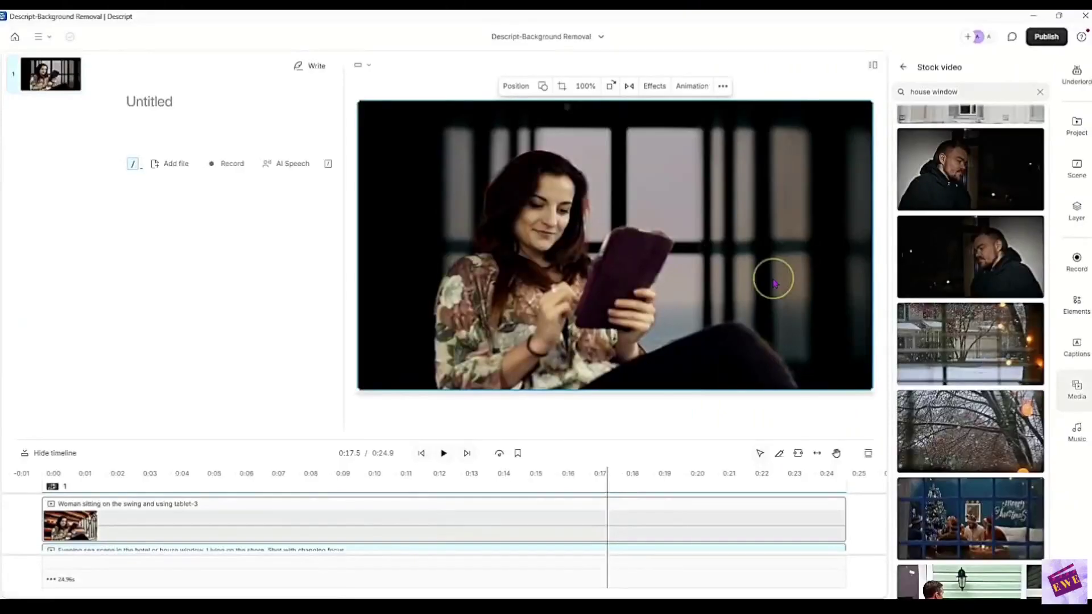
# Step: Undo the sea-window clip and drag the snowfall-through-window stock clip onto the canvas
pyautogui.hotkey('ctrl', ']')
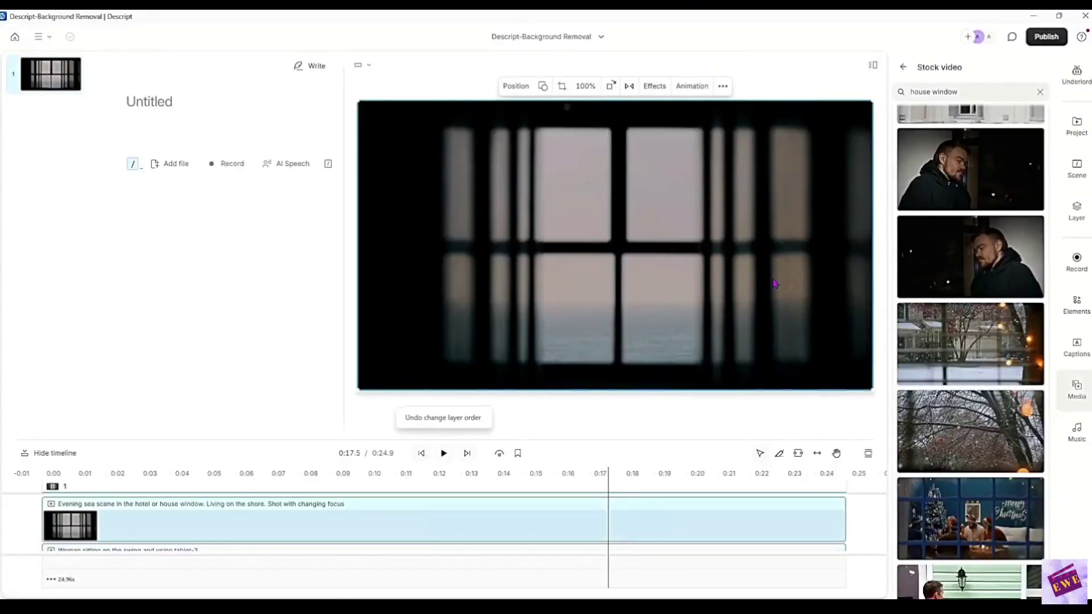
pyautogui.hotkey('ctrl', 'z')
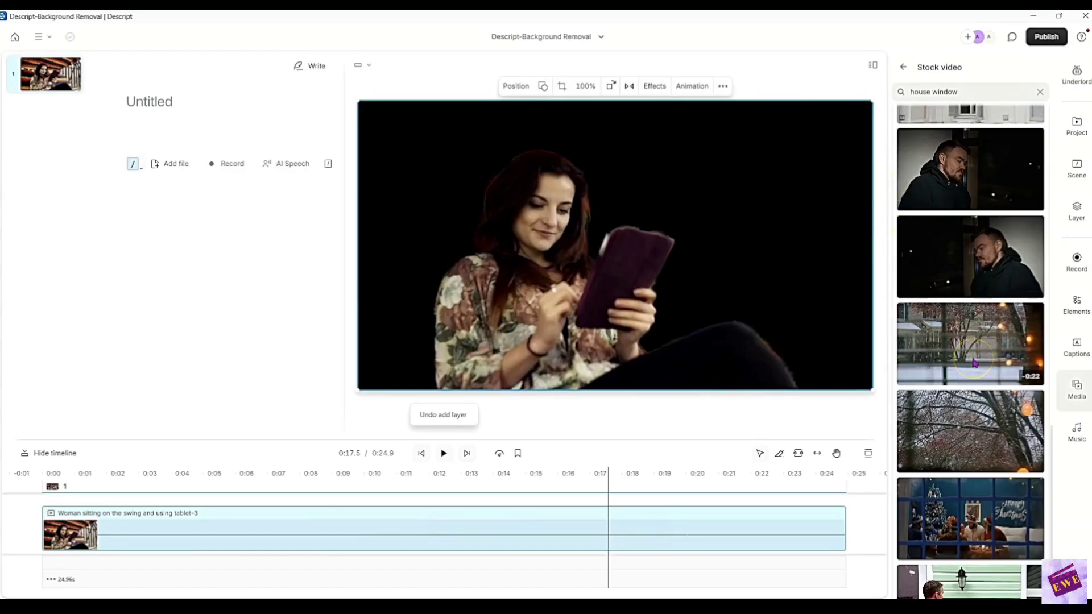
pyautogui.moveTo(973, 360); pyautogui.dragTo(752, 262)
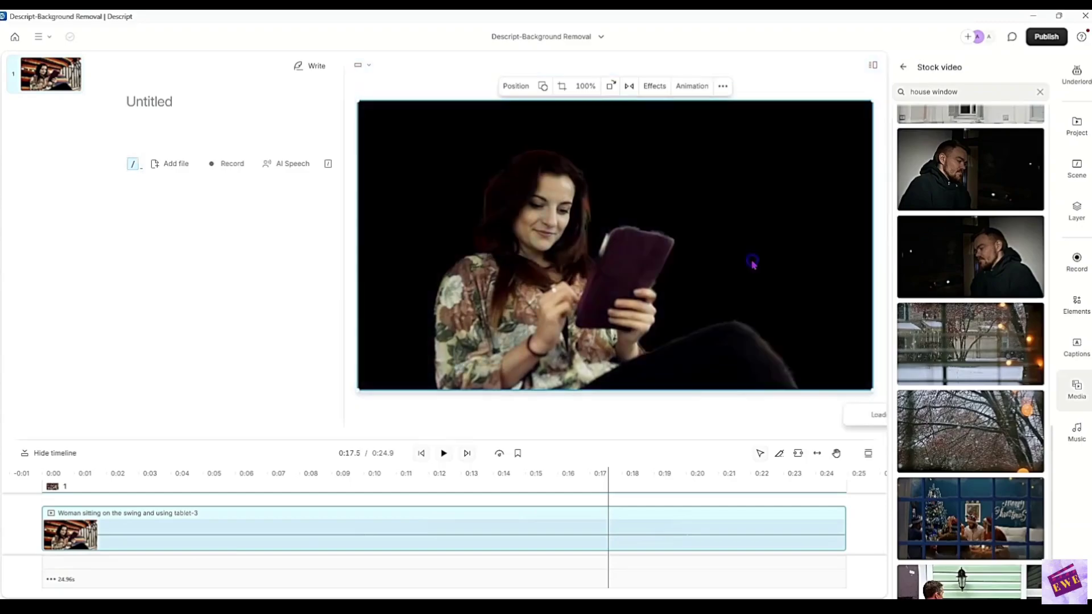
pyautogui.click(655, 212)
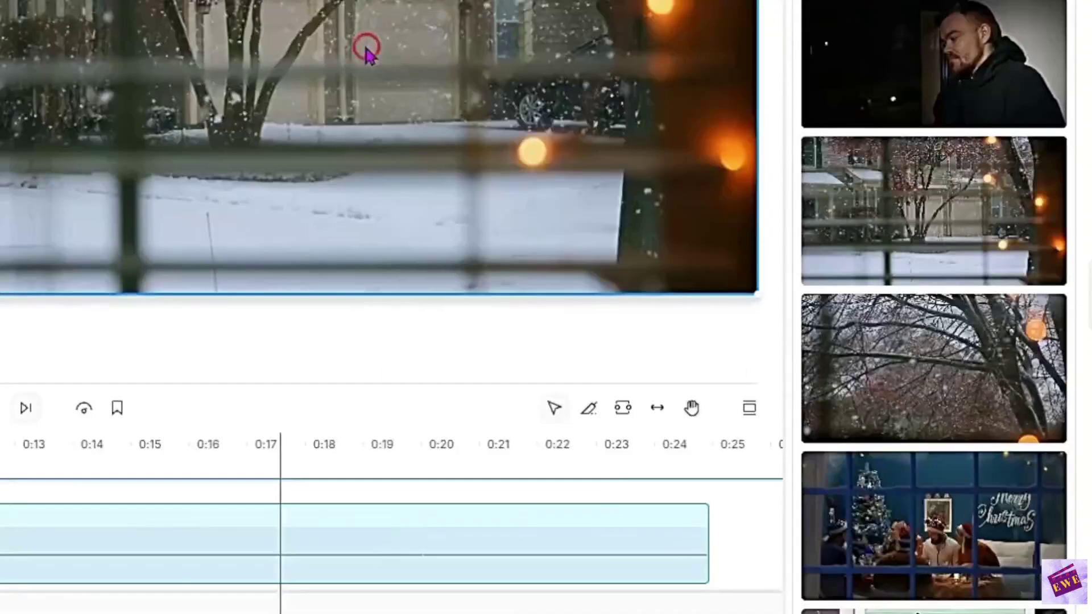
# Step: Layer the snowfall clip behind the woman, bring her to front, and return to start
pyautogui.rightClick(657, 256)
pyautogui.moveTo(689, 287)
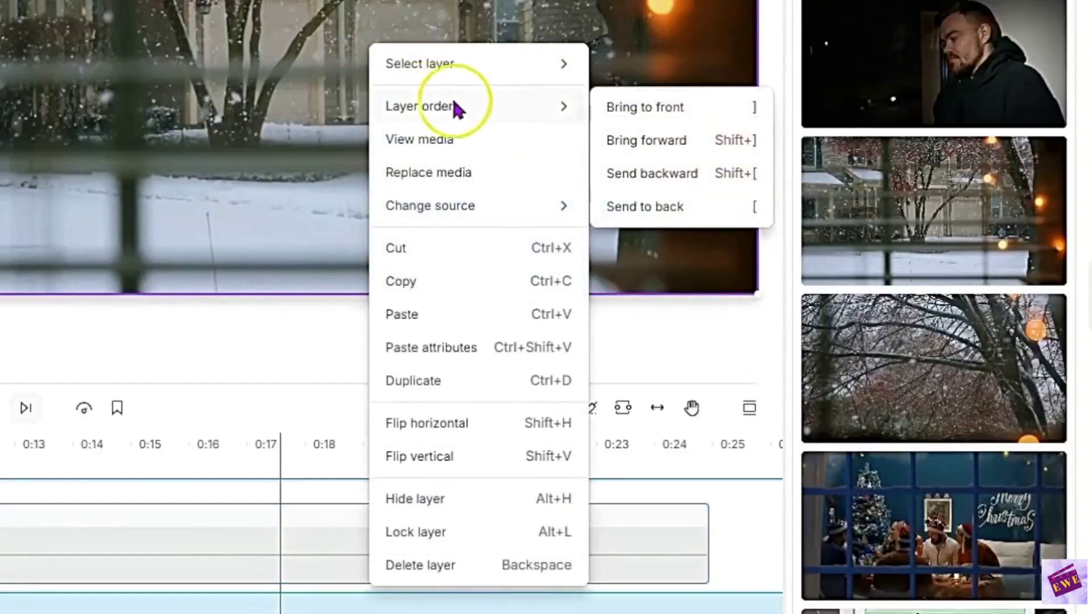
pyautogui.click(644, 175)
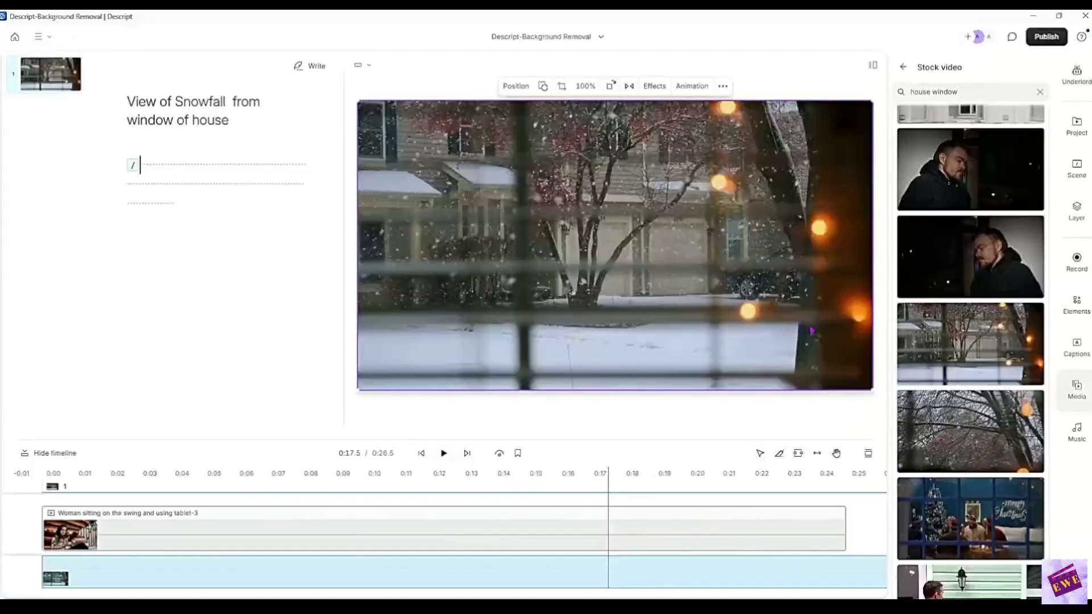
pyautogui.rightClick(639, 274)
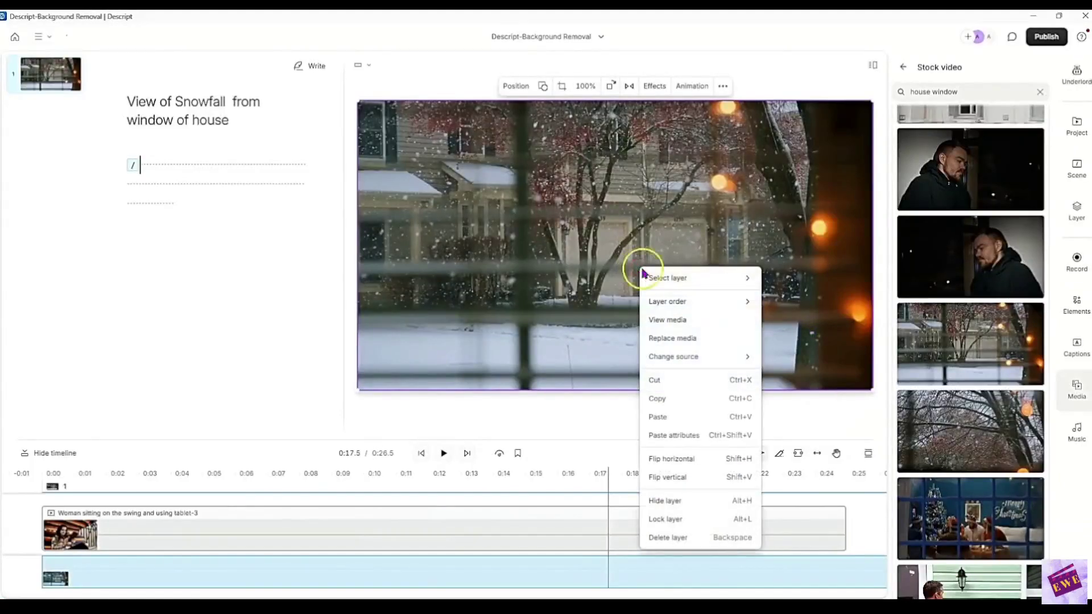
pyautogui.moveTo(687, 298)
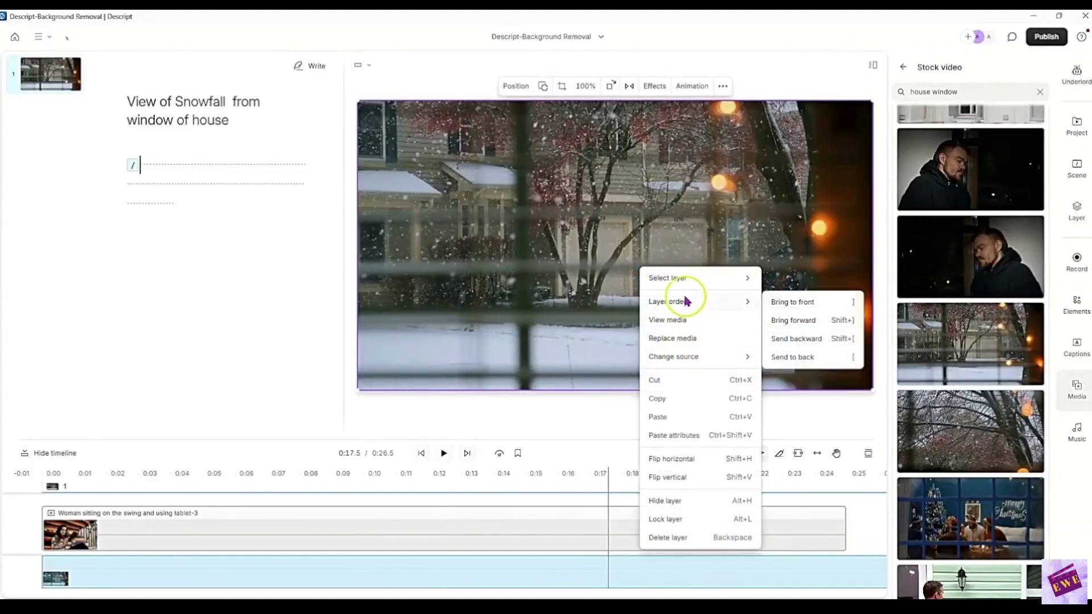
pyautogui.click(782, 300)
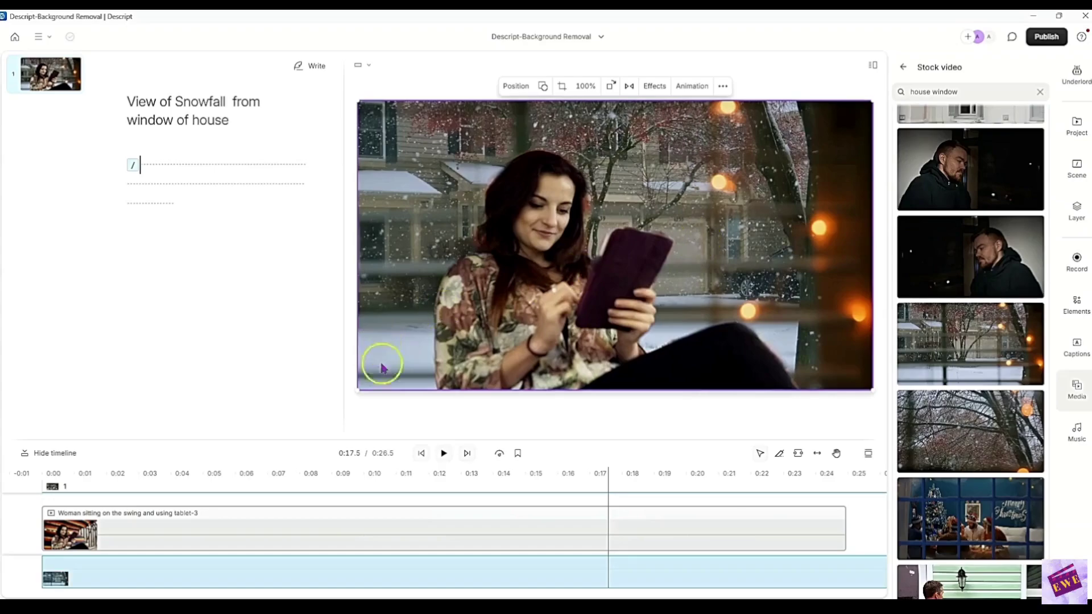
pyautogui.click(421, 453)
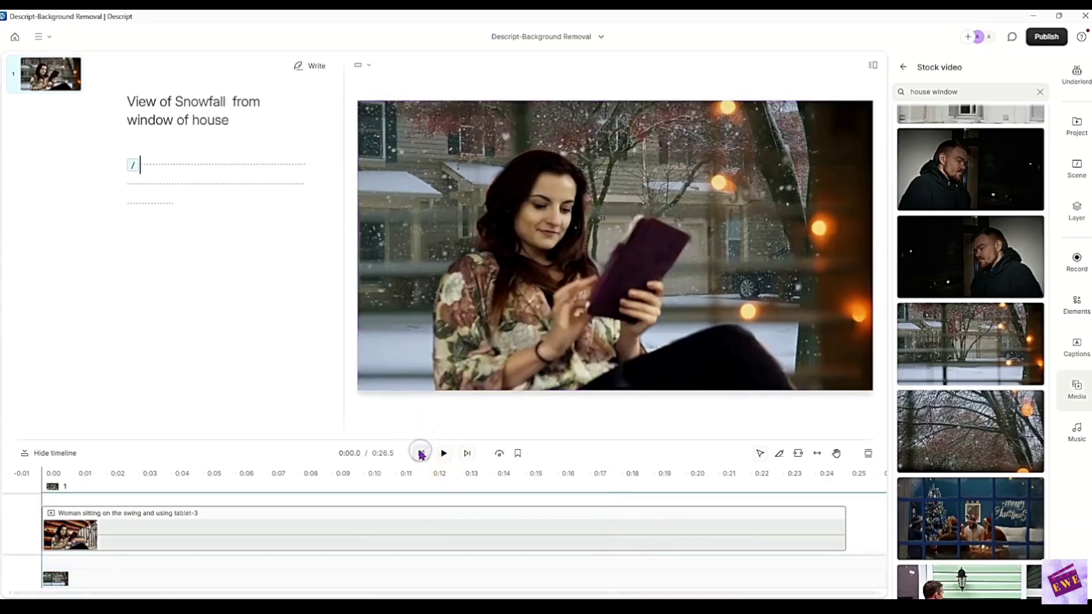